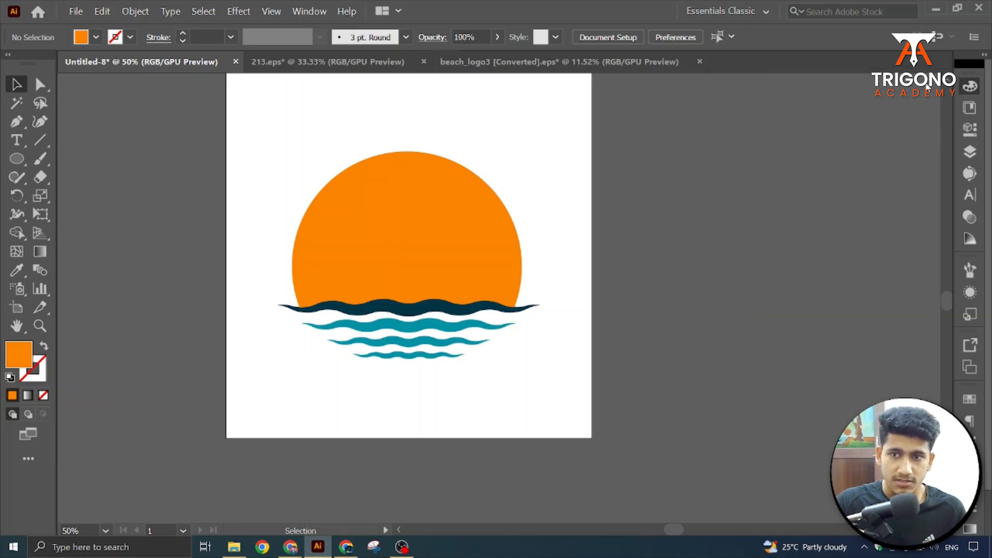
left_click(371, 195)
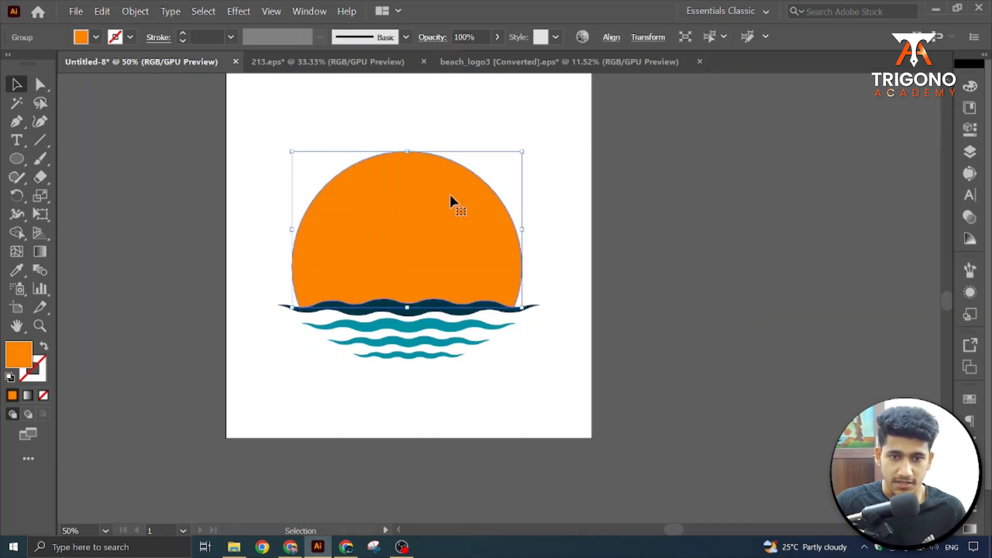
left_click(556, 194)
left_click(375, 195)
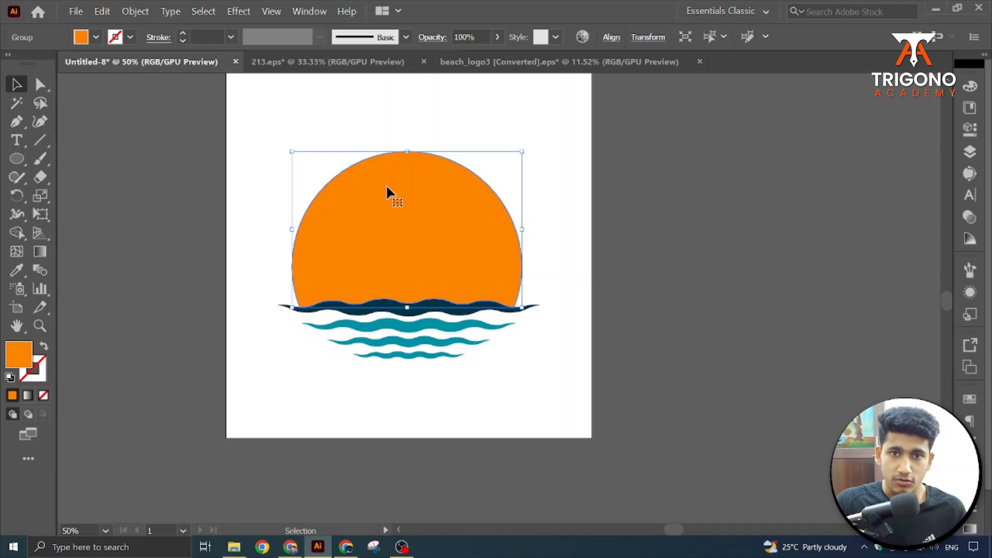
left_click(603, 146)
left_click(412, 197)
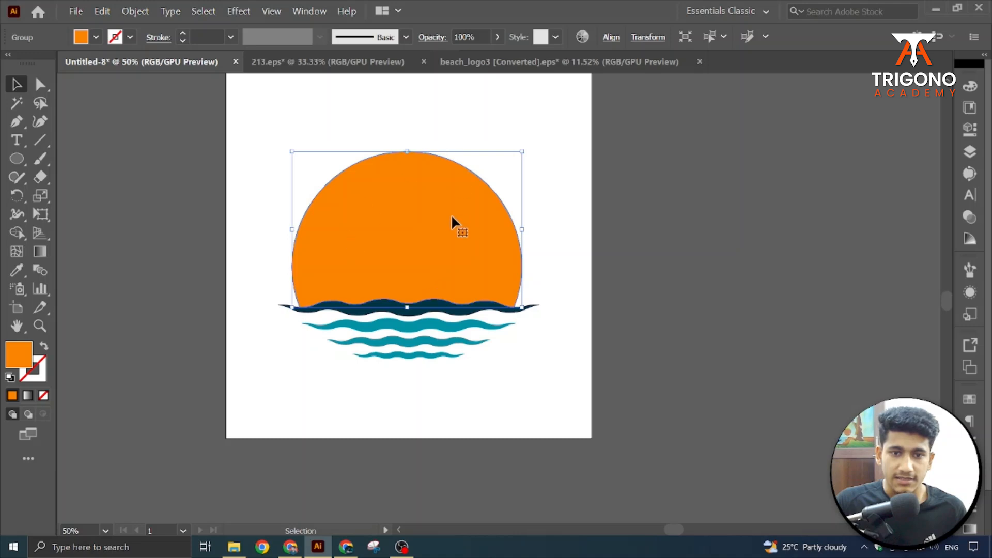
scroll(318, 208, "up", 1)
scroll(361, 224, "down", 1)
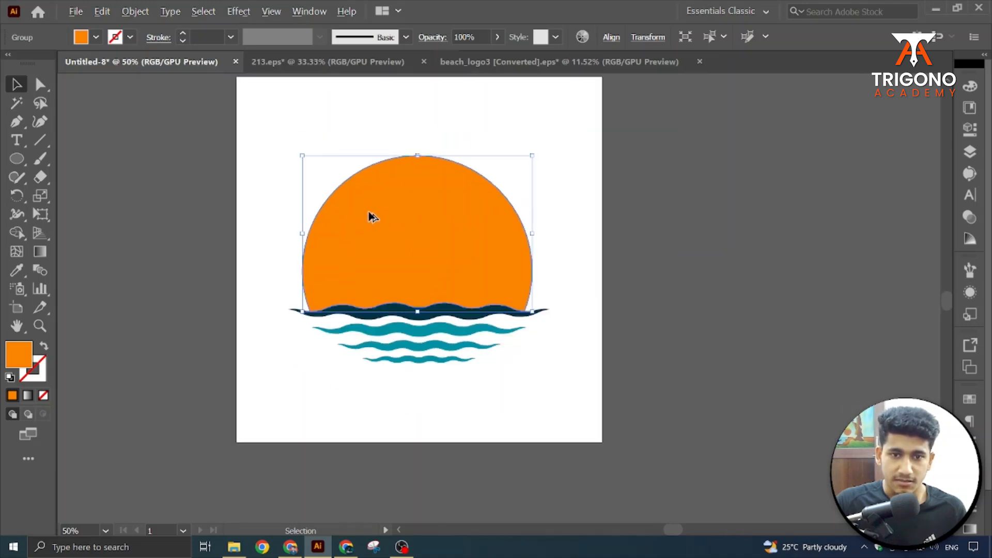
scroll(382, 216, "up", 1)
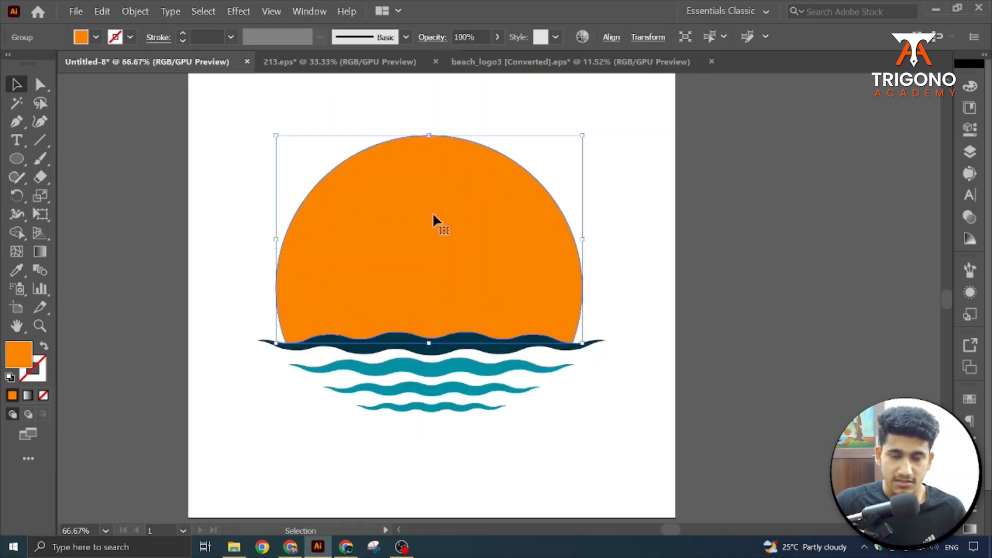
left_click(476, 111)
left_click(461, 224)
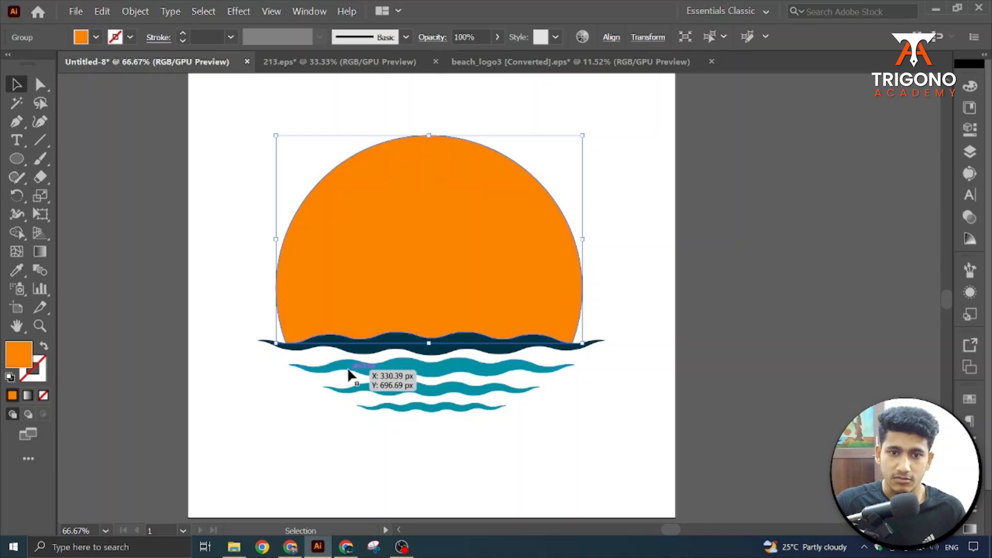
Try to send the sun group to the back with the Arrange command
right_click(435, 208)
left_click(711, 163)
right_click(468, 215)
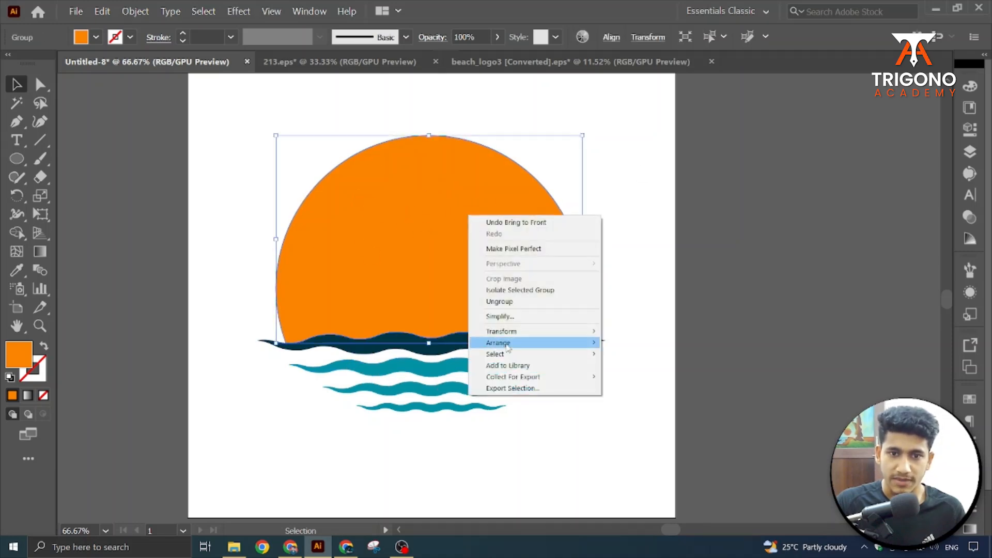
mouse_move(569, 343)
left_click(657, 378)
key("ctrl+z")
left_click(647, 238)
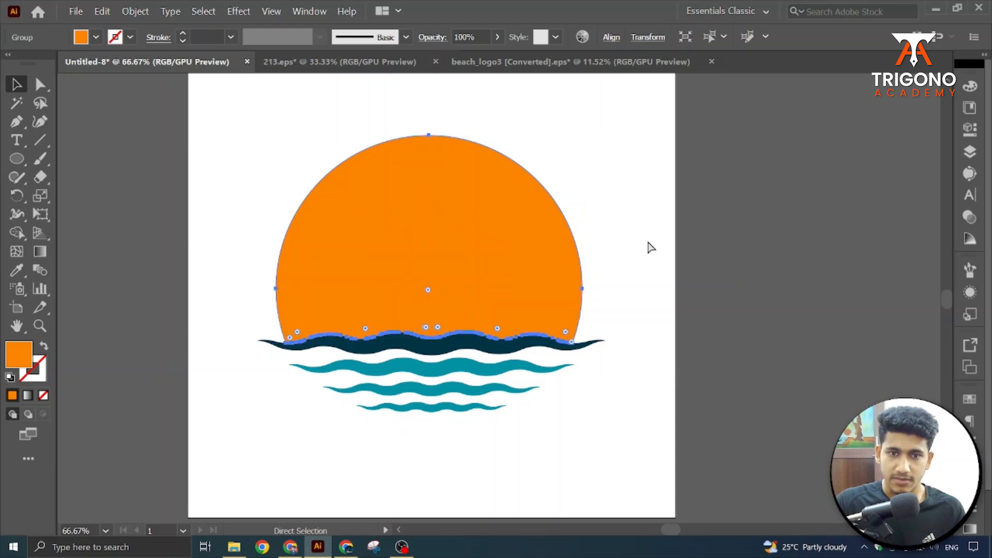
Move the sun group down the layer stack, beneath the palm trees, island and waves and just above the background rectangle
left_click(523, 236)
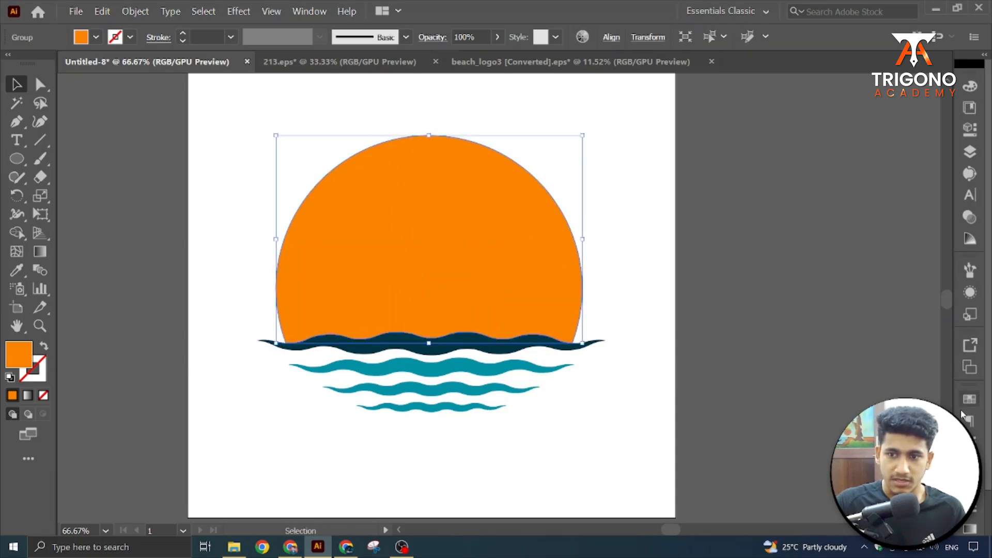
left_click(970, 152)
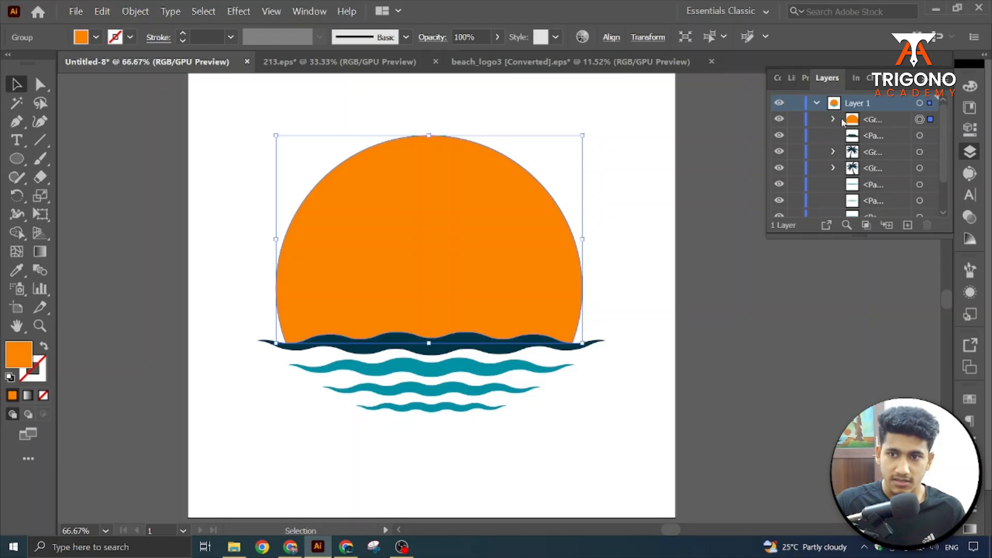
left_click_drag(872, 168, 867, 206)
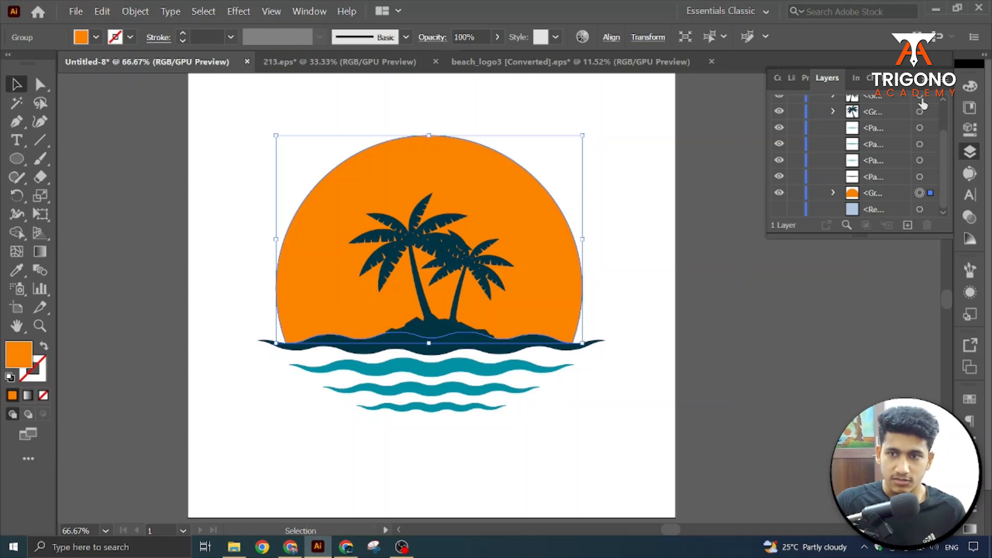
left_click(534, 292)
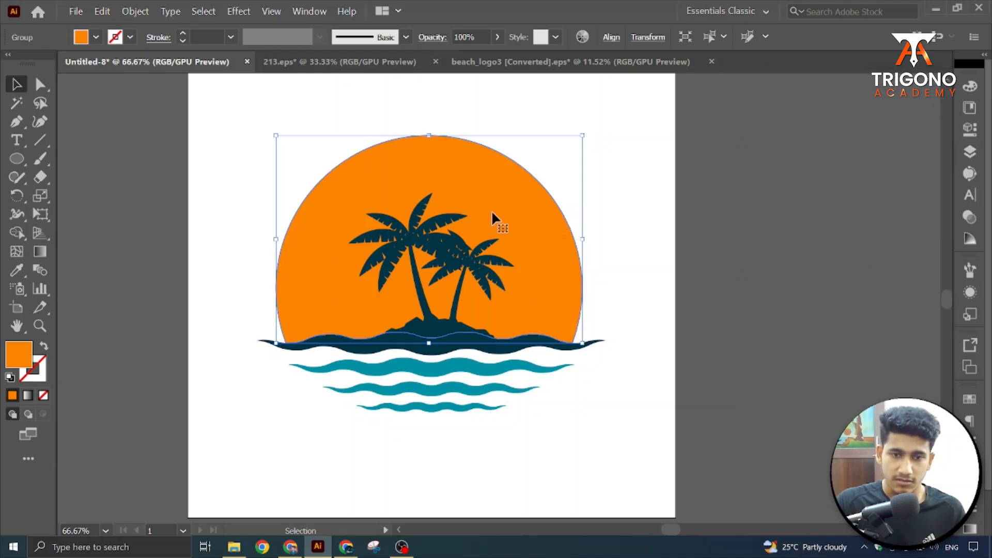
Try moving the front sun shape aside from behind the palm trees
key("ctrl+plus")
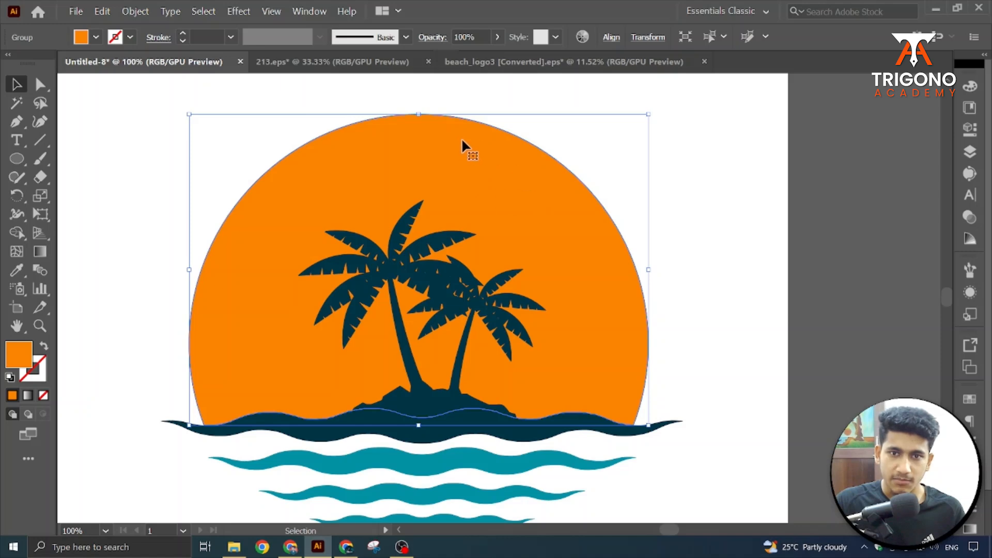
left_click_drag(486, 154, 621, 201)
key("ctrl+z")
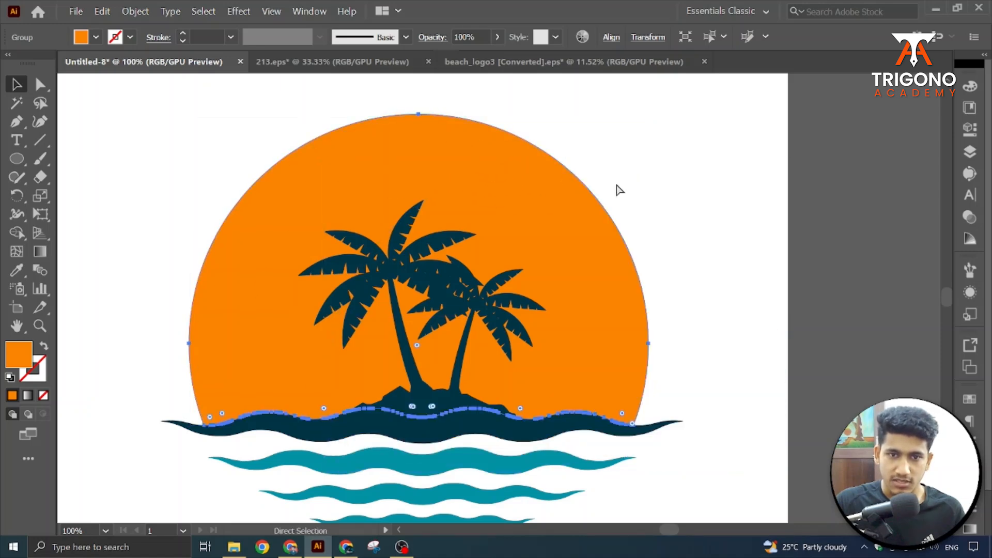
Fill the front sun shape with a white-to-black gradient and make an opacity mask from the overlapping sun shapes
scroll(420, 162, "down", 1)
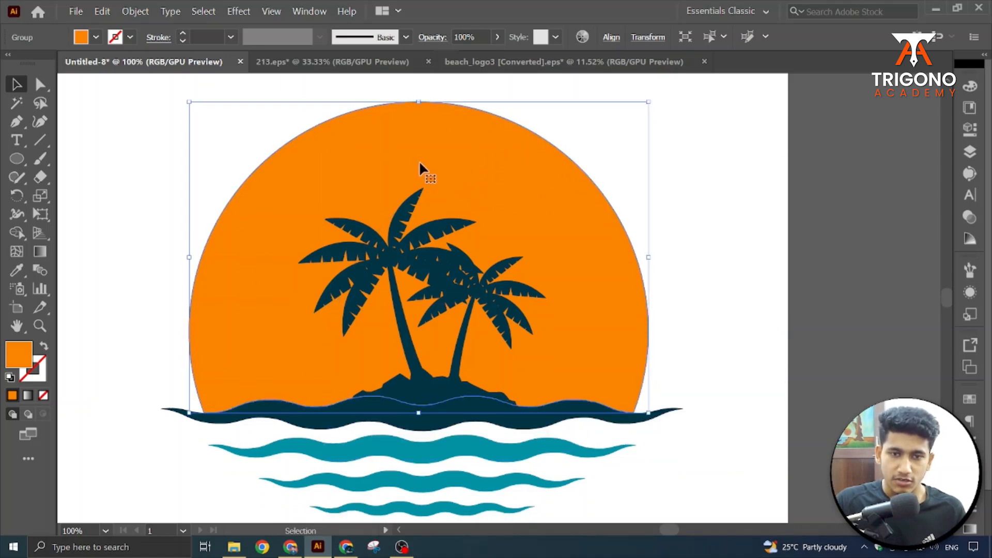
left_click(29, 399)
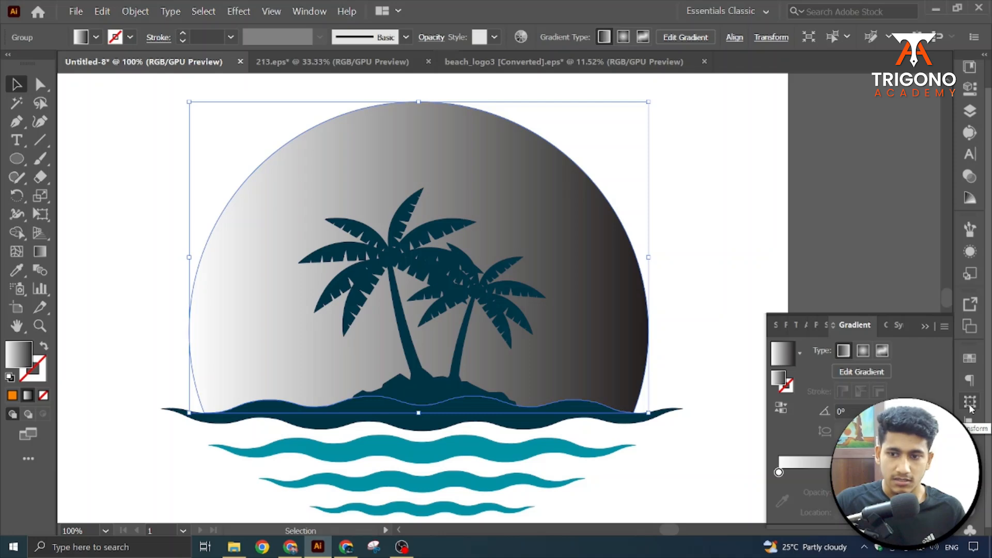
left_click(310, 11)
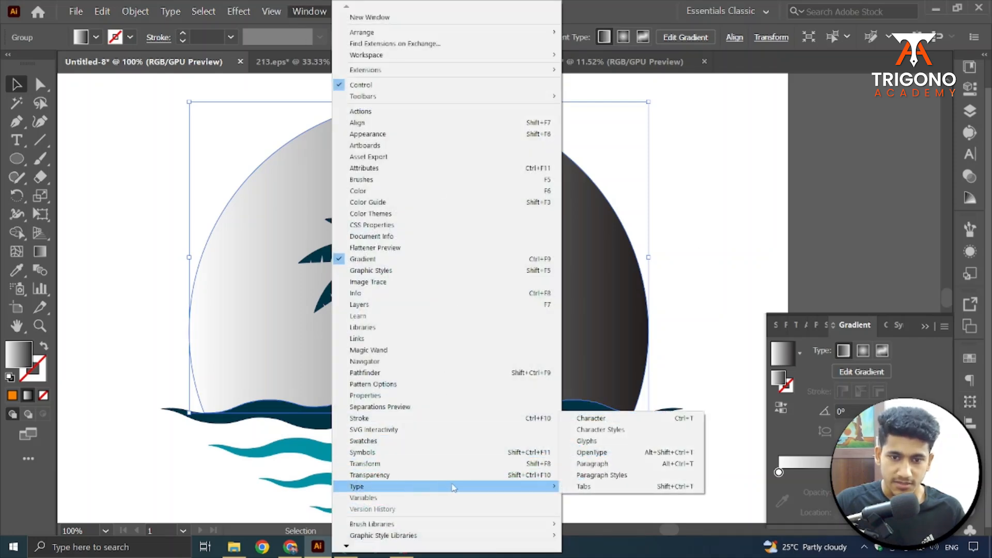
left_click(370, 475)
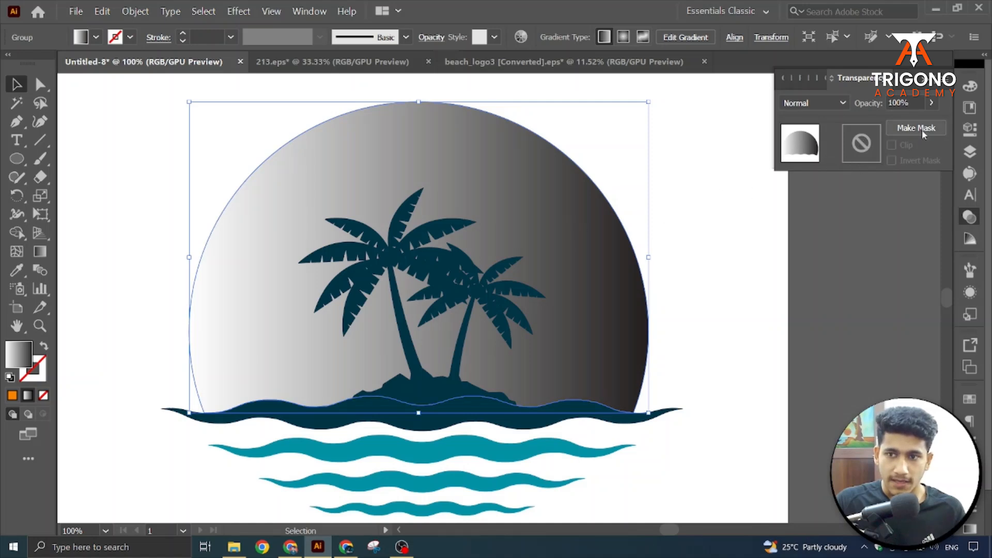
left_click_drag(564, 115, 517, 164)
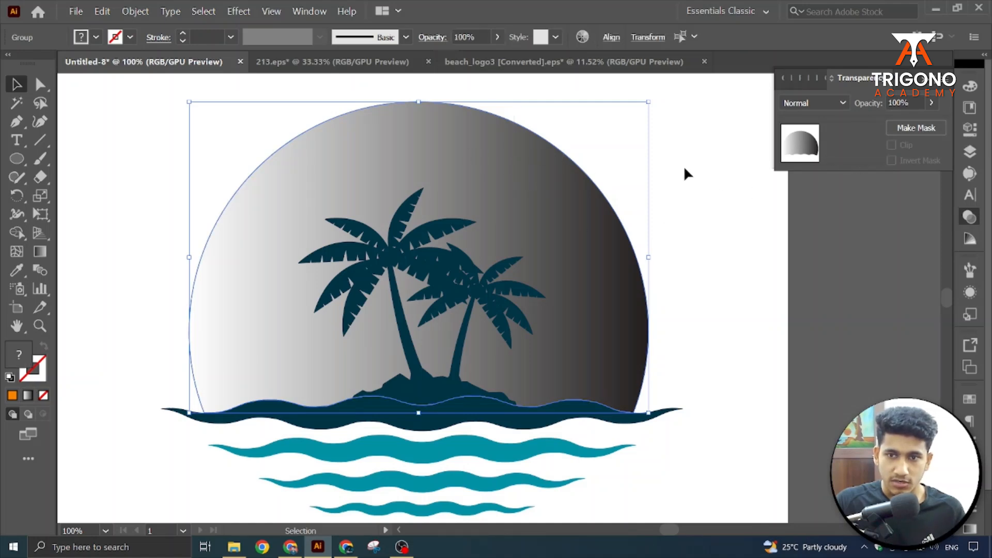
left_click(916, 128)
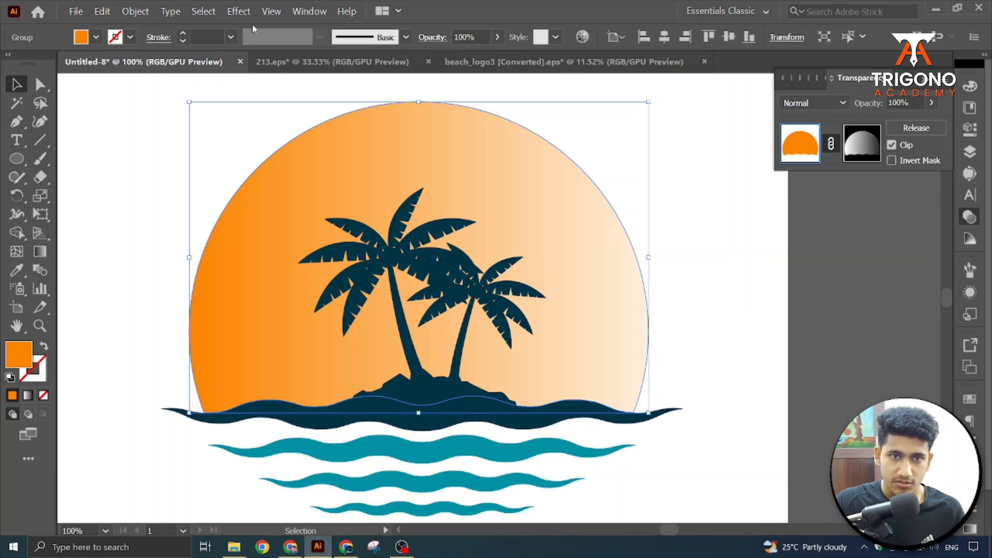
Try to apply a linear gradient fill to the masked orange sun
left_click(309, 10)
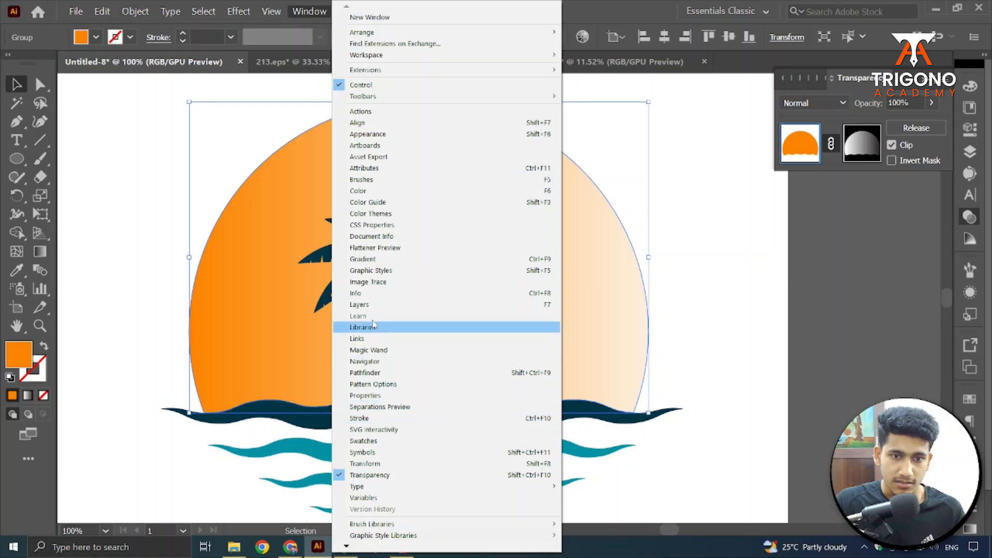
left_click(372, 260)
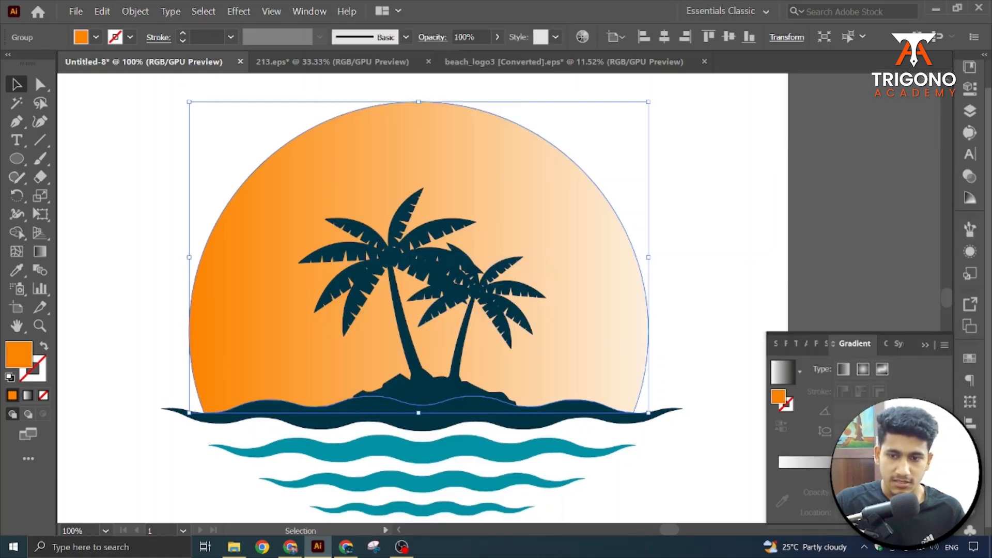
key("period")
key("ctrl+z")
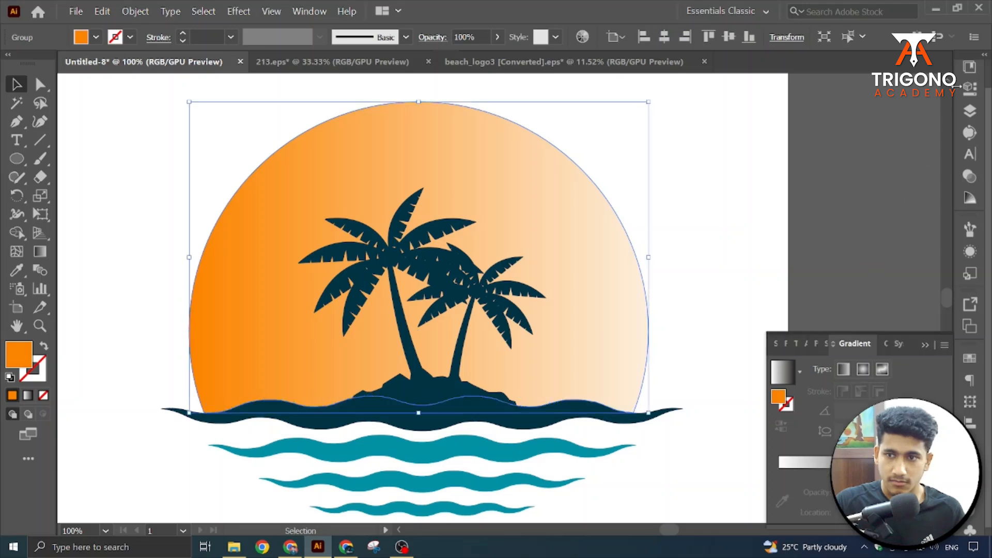
left_click(846, 372)
key("ctrl+z")
left_click(714, 178)
Activate the Gradient tool for the sun and target its opacity mask for editing
scroll(538, 137, "down", 1)
left_click(535, 191)
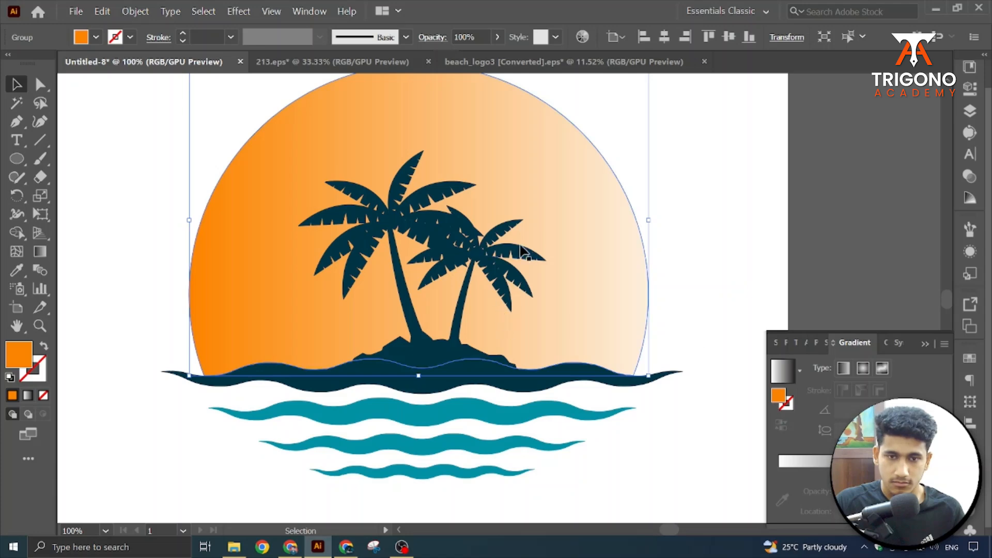
left_click(35, 253)
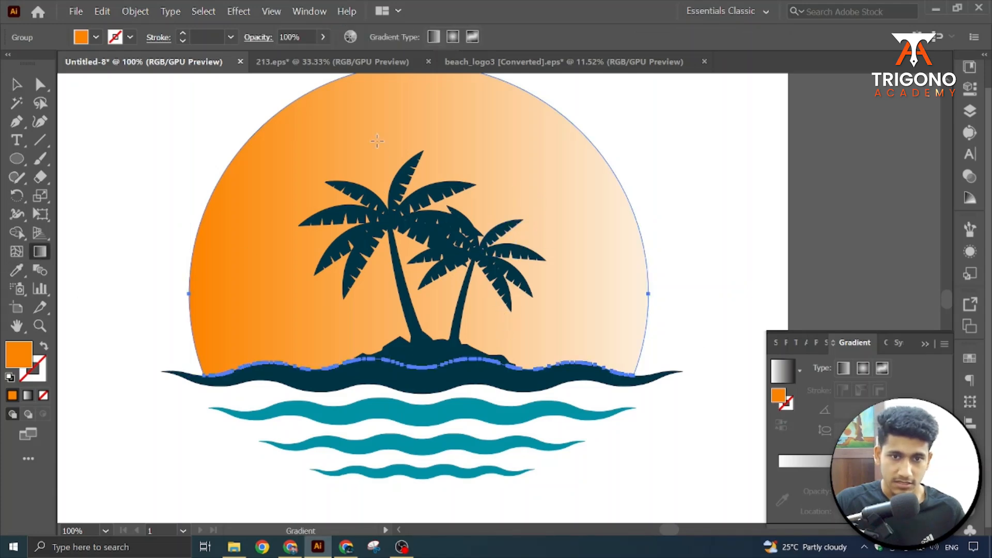
left_click(927, 345)
scroll(387, 155, "up", 1)
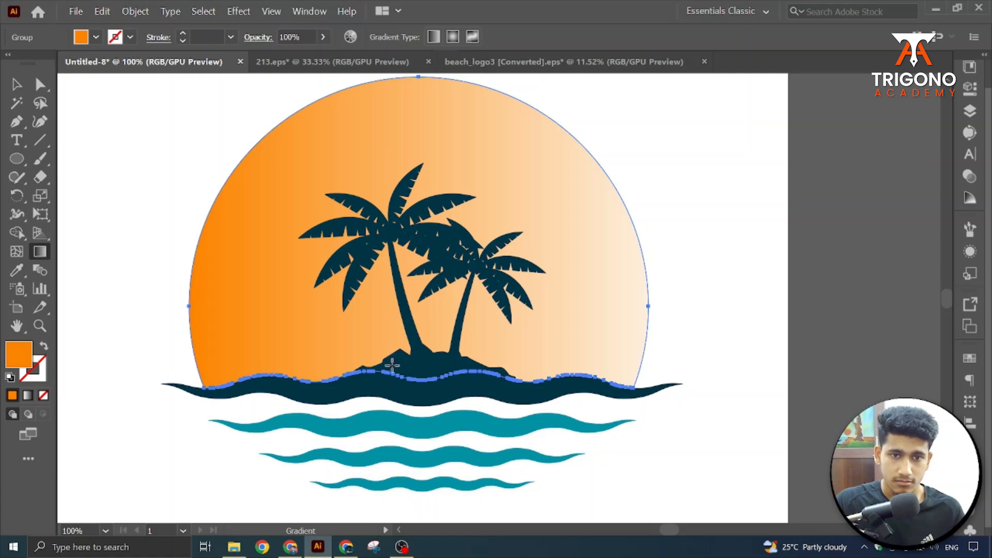
left_click(971, 176)
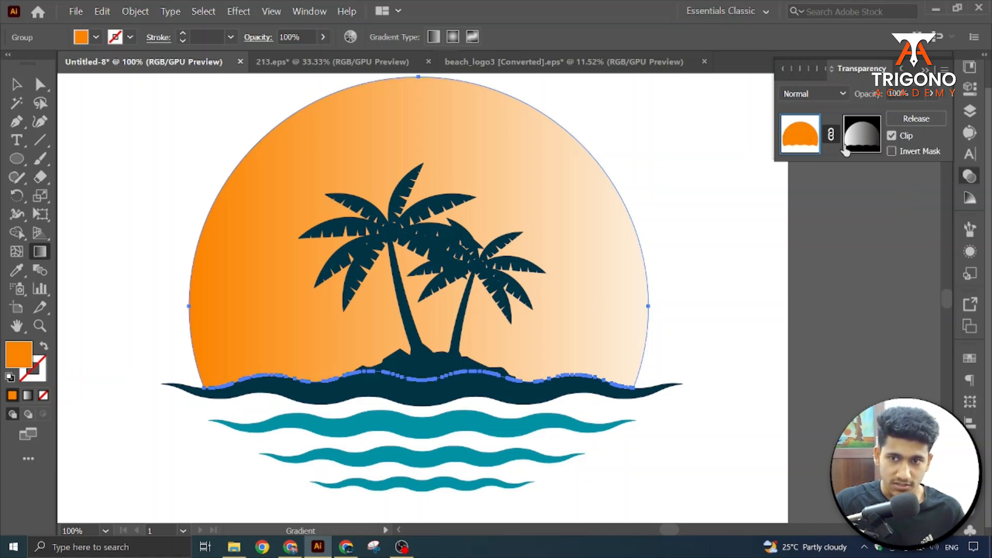
left_click(864, 139)
Redraw the opacity mask's gradient vertically so the sun fades from solid orange above to pale near the waterline, then deselect it
left_click_drag(421, 136, 404, 388)
left_click_drag(421, 462, 439, 198)
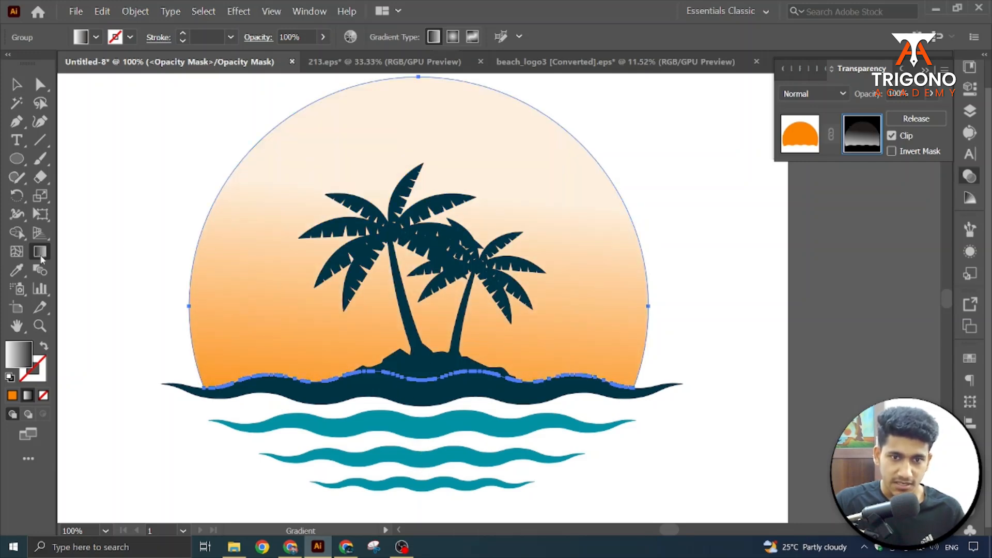
left_click_drag(409, 329, 431, 436)
left_click_drag(424, 137, 429, 405)
left_click_drag(441, 220, 438, 334)
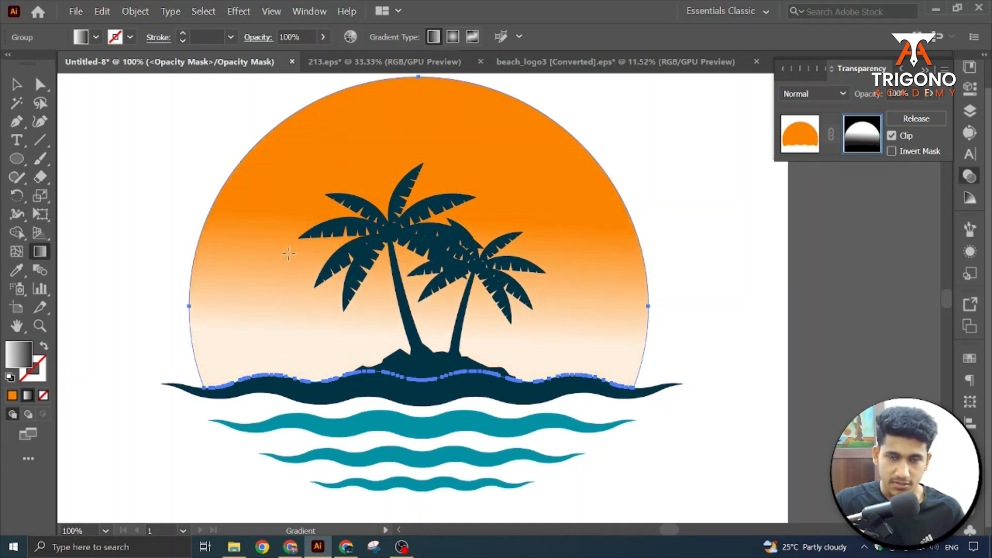
left_click(17, 85)
left_click(171, 129)
scroll(338, 189, "down", 2)
Try moving the sun's opacity mask shape away from the artwork
left_click(443, 175)
left_click(563, 175)
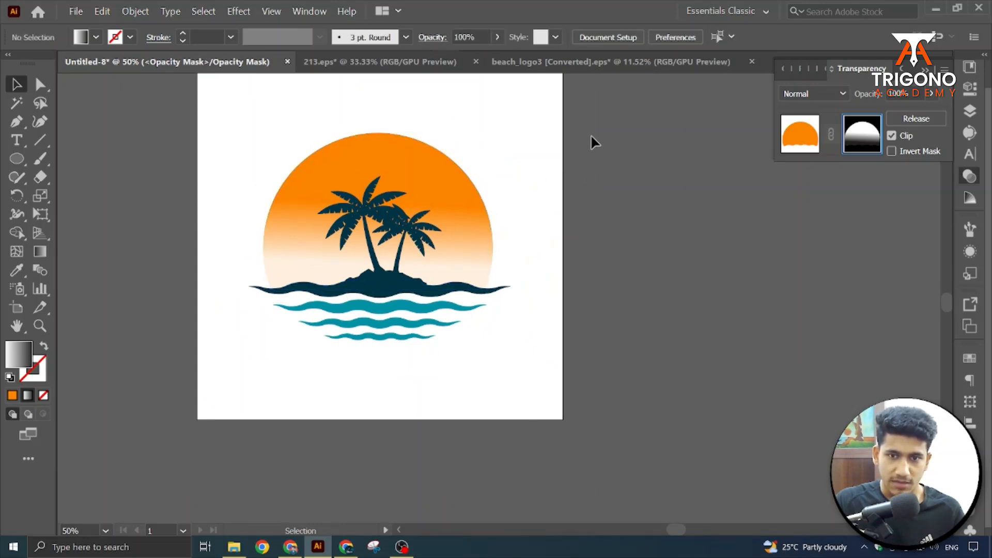
left_click_drag(436, 175, 628, 200)
key("ctrl+z")
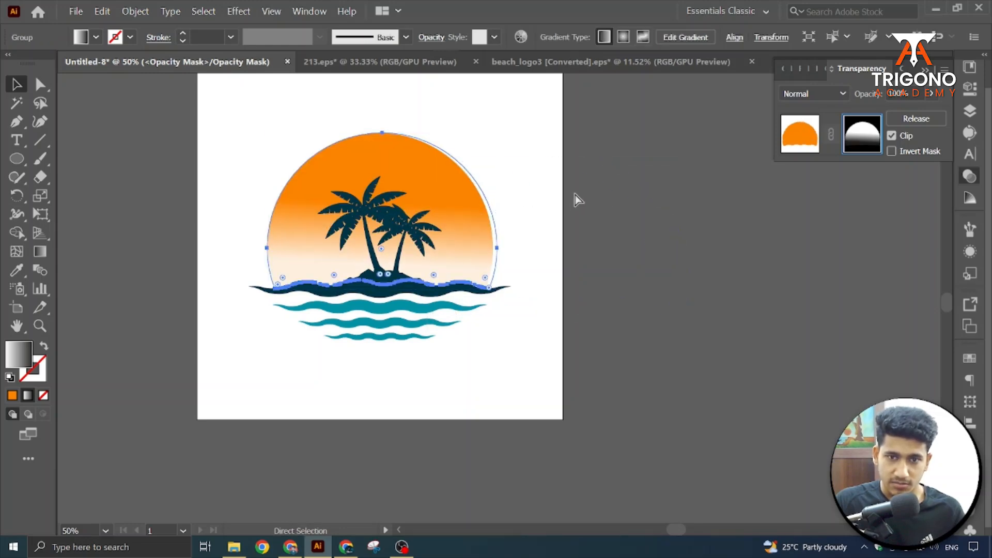
key("ctrl+z")
left_click(502, 186)
left_click(370, 170)
left_click(631, 134)
left_click(441, 168)
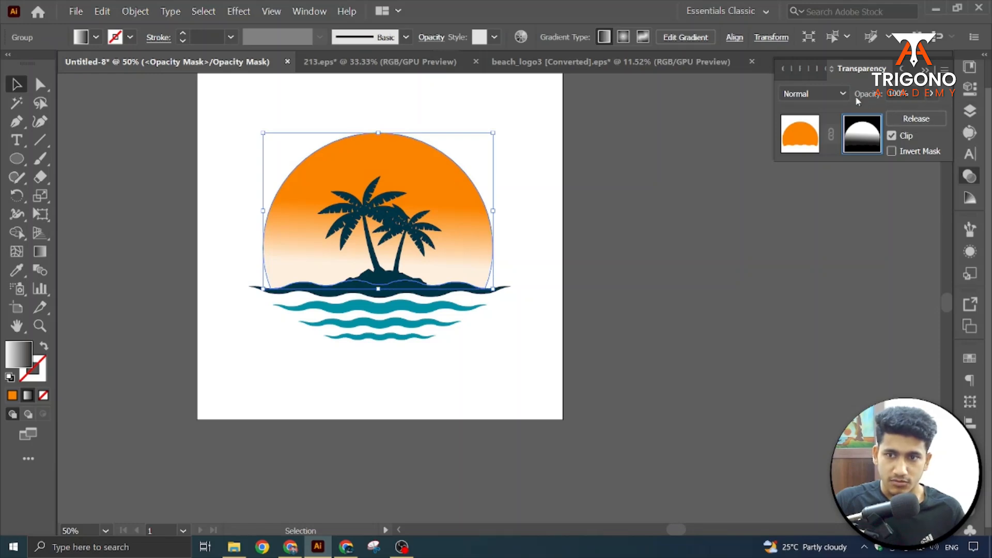
Try to release the sun's opacity mask
left_click(830, 94)
left_click(830, 94)
left_click(913, 123)
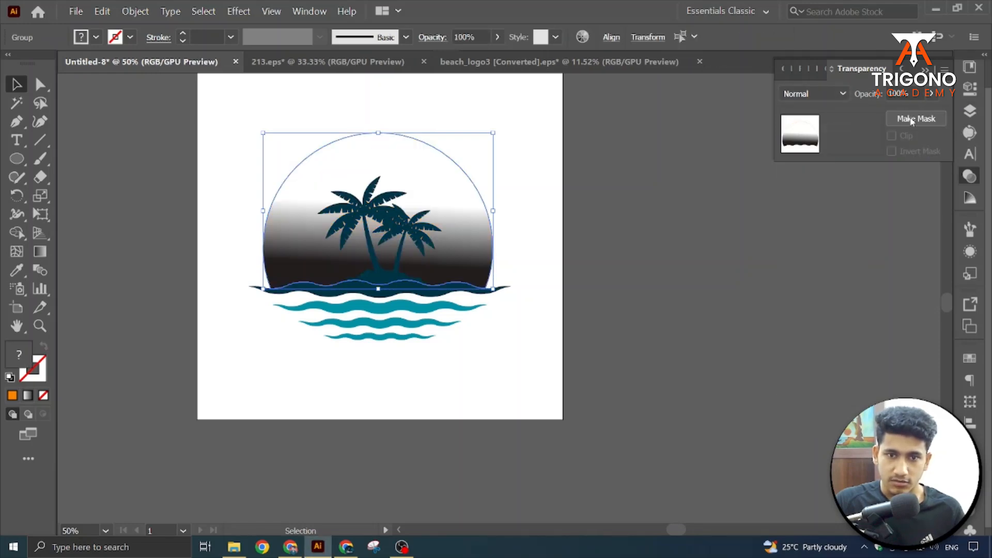
left_click(578, 181)
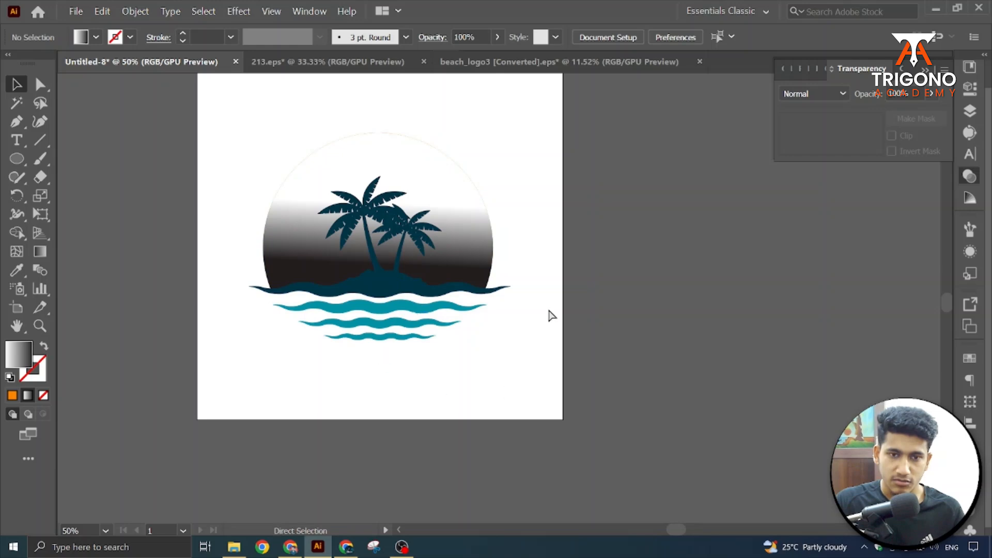
key("ctrl+z")
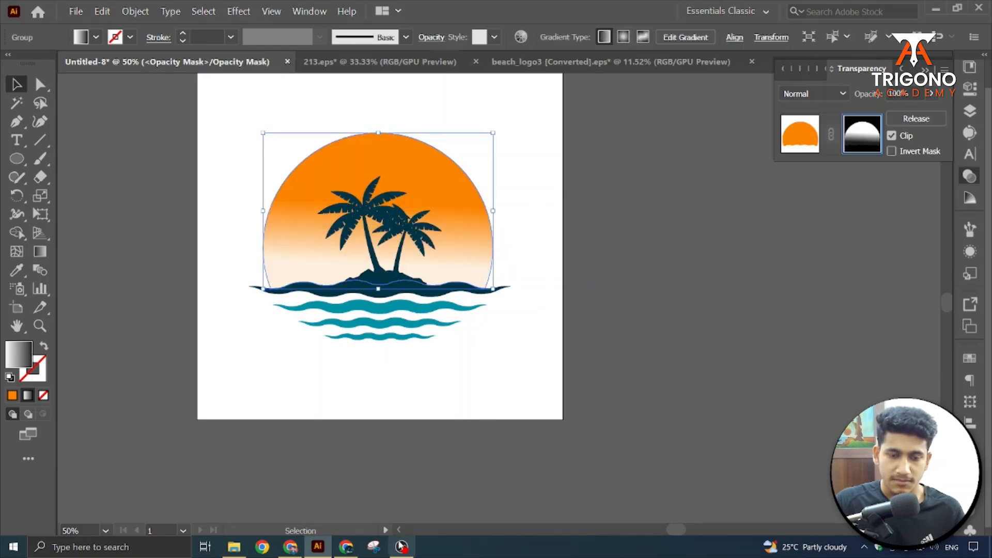
left_click(494, 292)
scroll(297, 156, "up", 1)
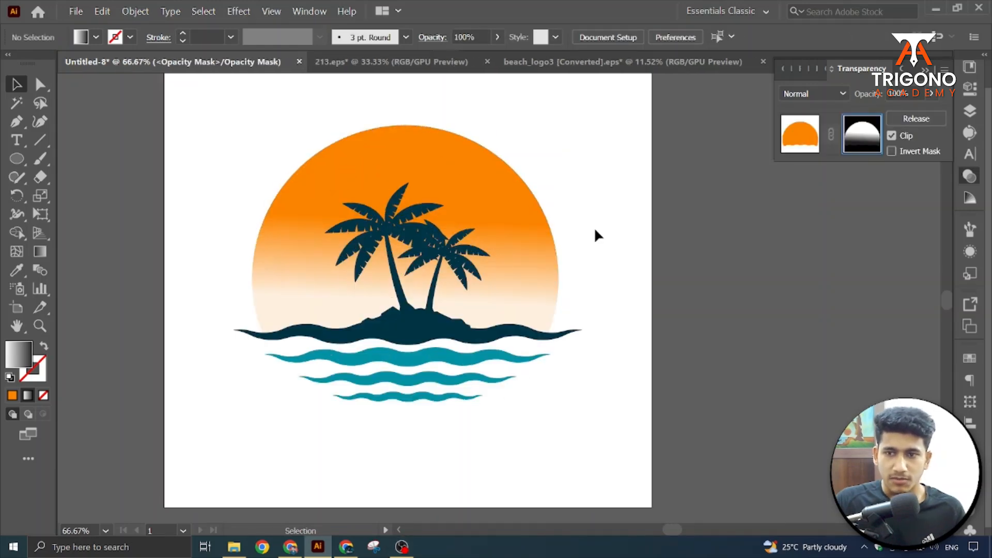
left_click(499, 201)
scroll(505, 200, "down", 1)
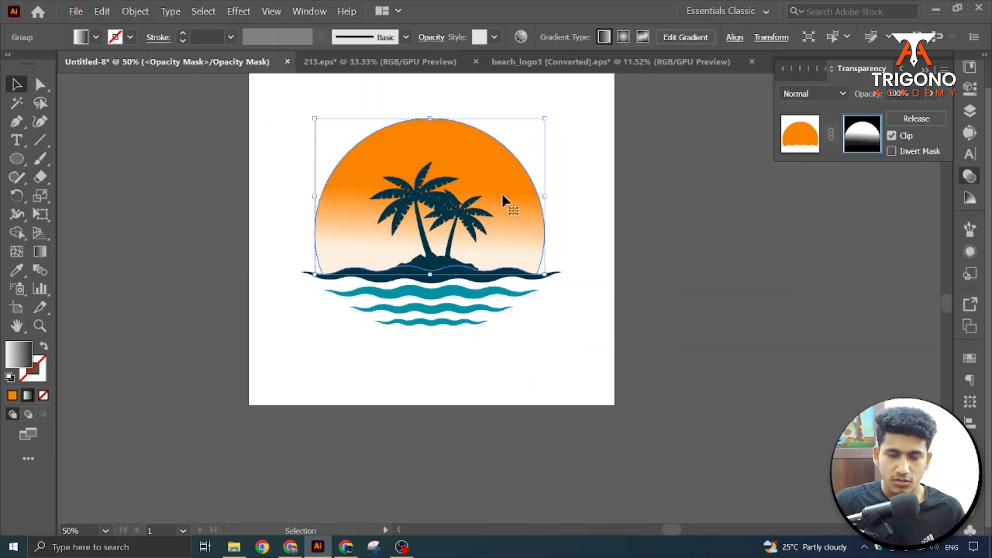
left_click(614, 338)
Try moving the sun sideways past the artboard edge while its opacity mask is being edited, and undo the move
left_click(495, 155)
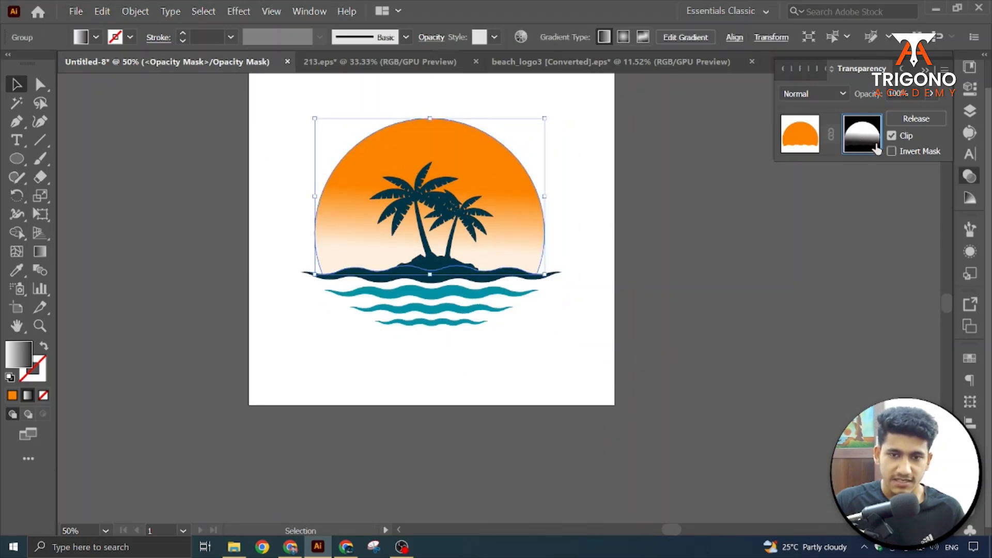
left_click_drag(505, 179, 669, 177)
key("ctrl+z")
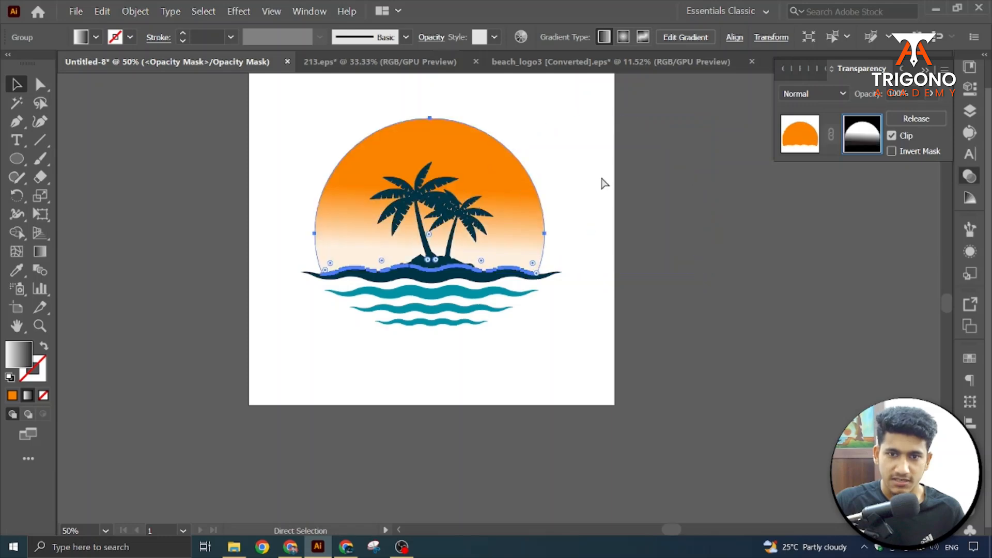
Leave opacity mask editing by making the sun's orange artwork the active target
left_click(594, 178)
scroll(464, 150, "up", 1)
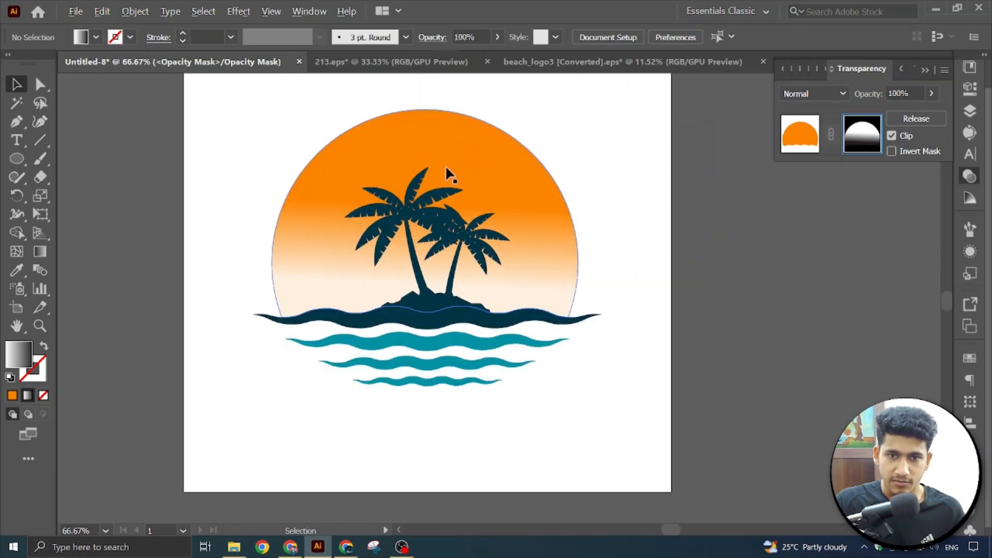
left_click(798, 137)
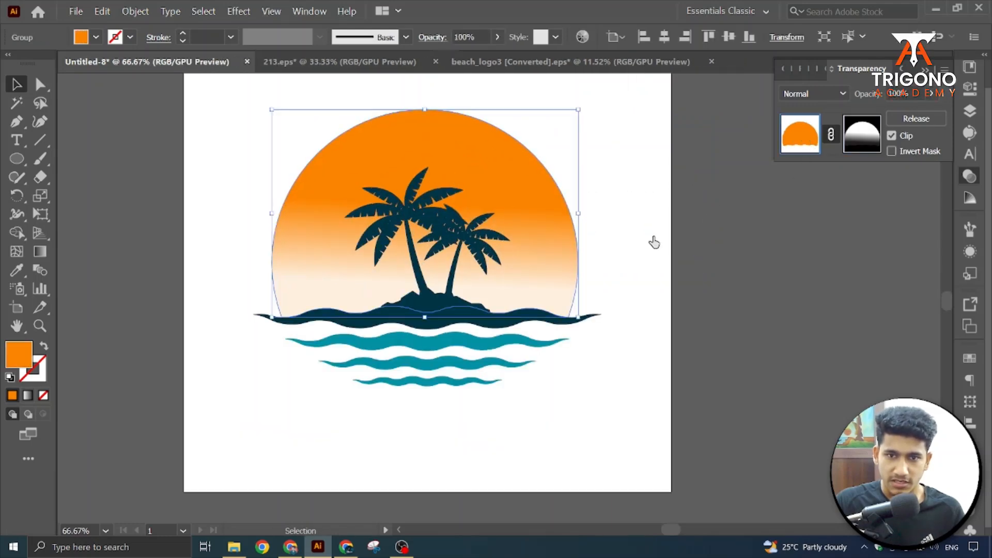
Test moving the masked sun off the artboard together with its linked mask, undo the move, and deselect it
left_click(520, 370)
left_click(545, 194)
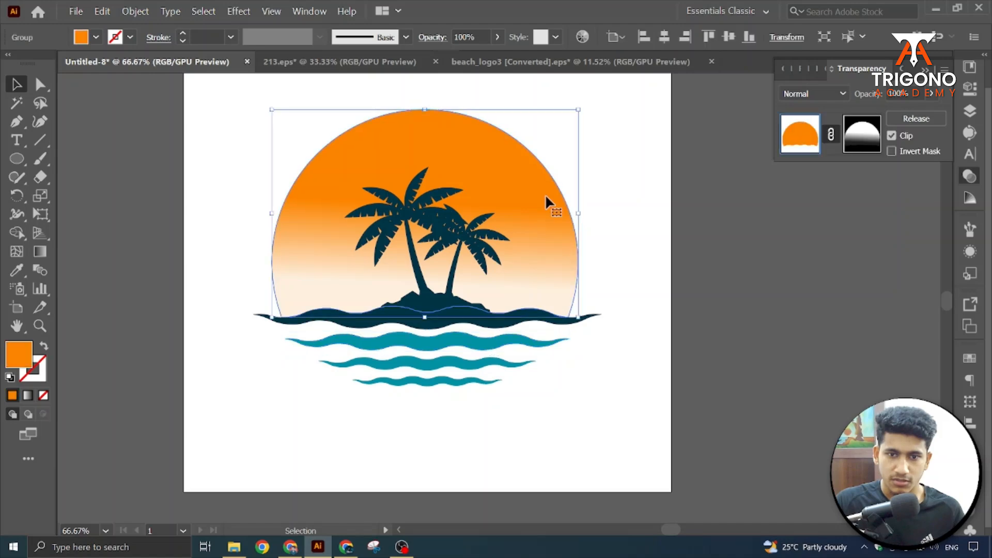
left_click_drag(522, 176, 703, 190)
key("ctrl+z")
left_click(675, 189)
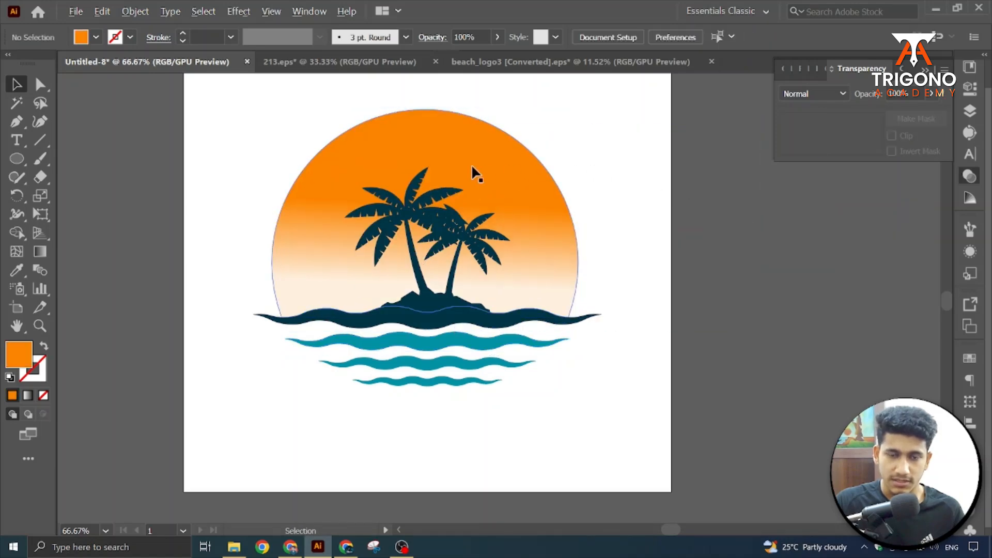
scroll(475, 166, "down", 2)
scroll(552, 194, "up", 1)
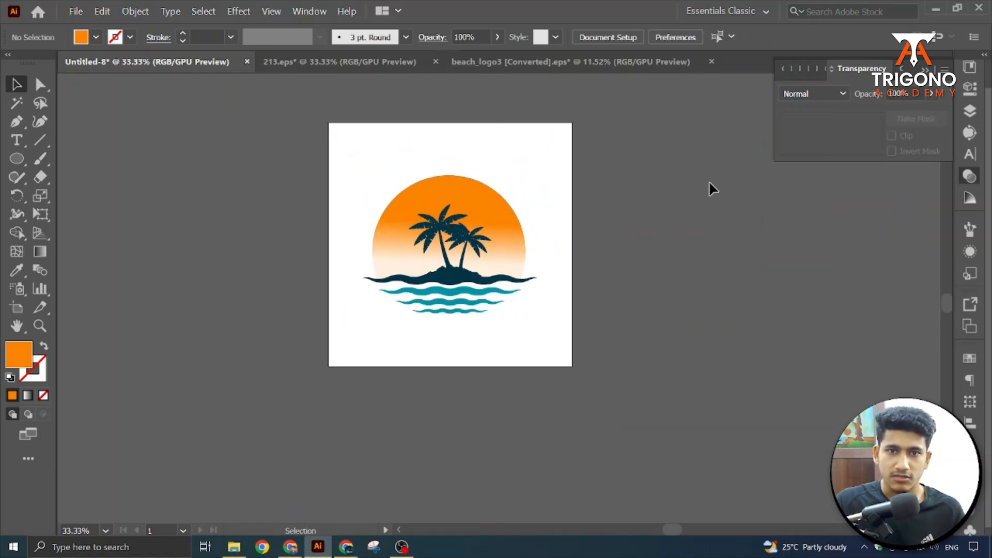